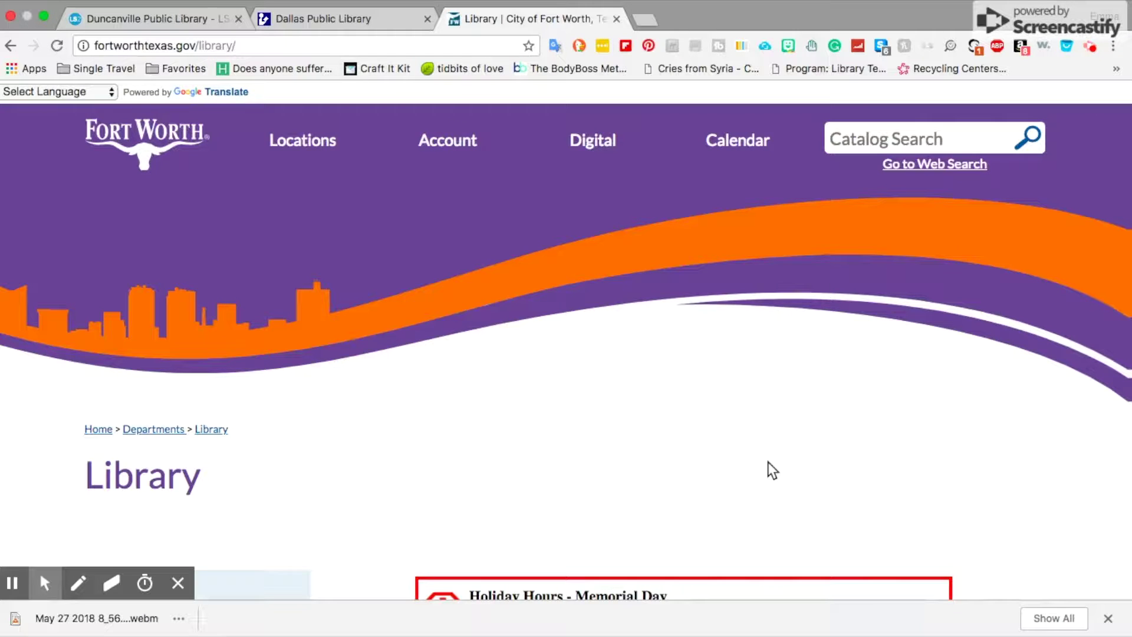
Move from the Fort Worth and Dallas catalogs to Duncanville's home page, leaving the star wars results.
left_click(849, 140)
left_click(356, 22)
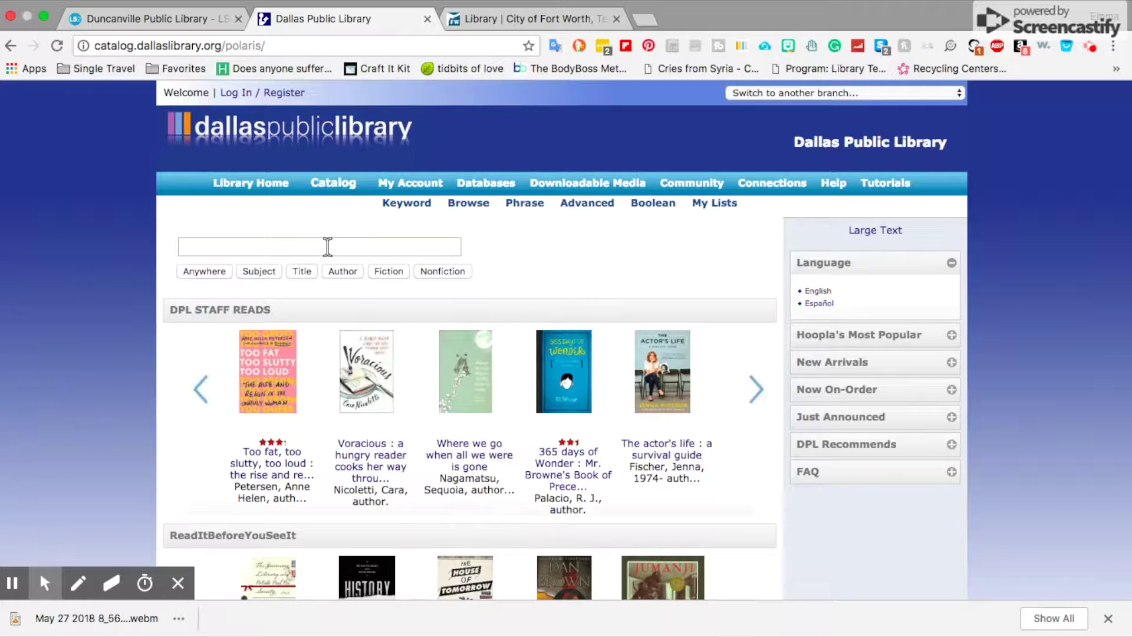
left_click(101, 33)
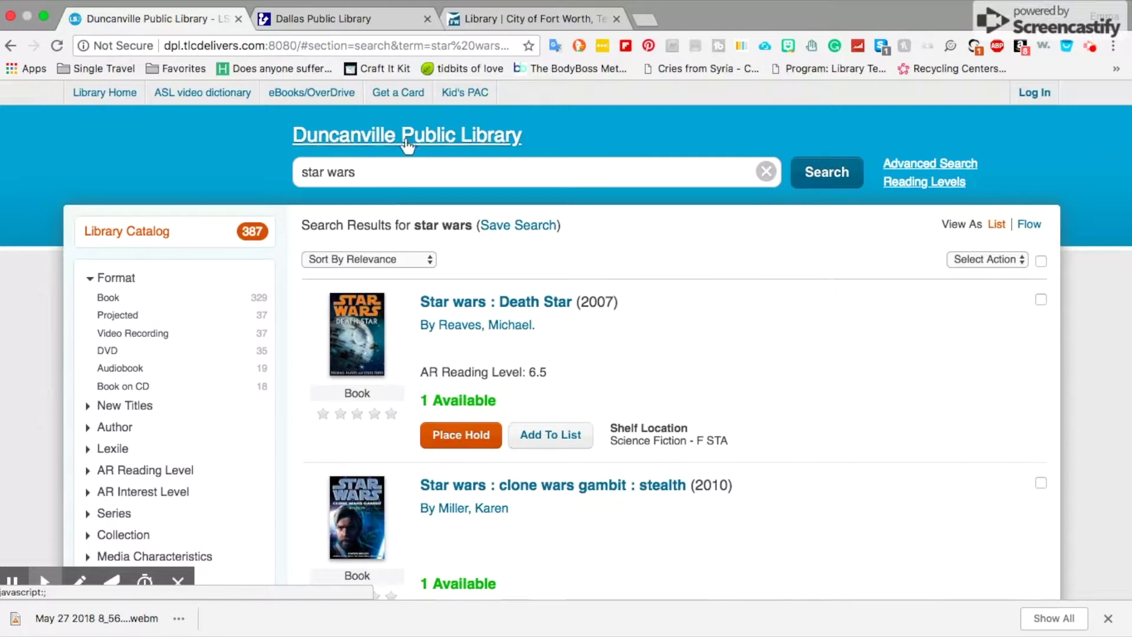
left_click(406, 144)
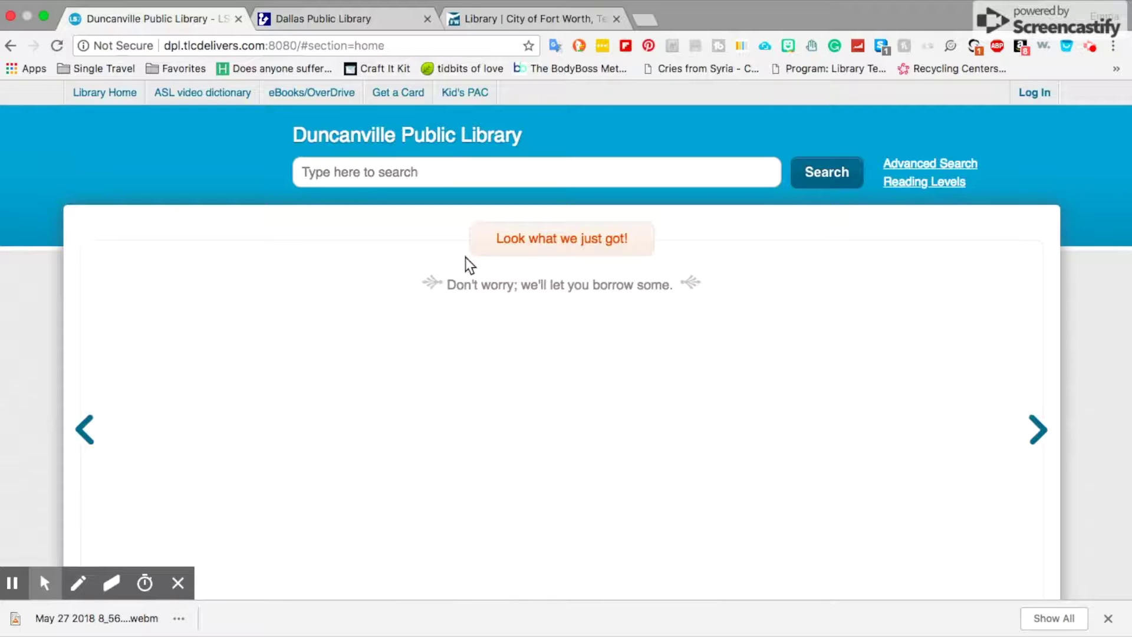
Start a 'walking' search in the Duncanville catalog search box.
left_click(447, 173)
type("walki")
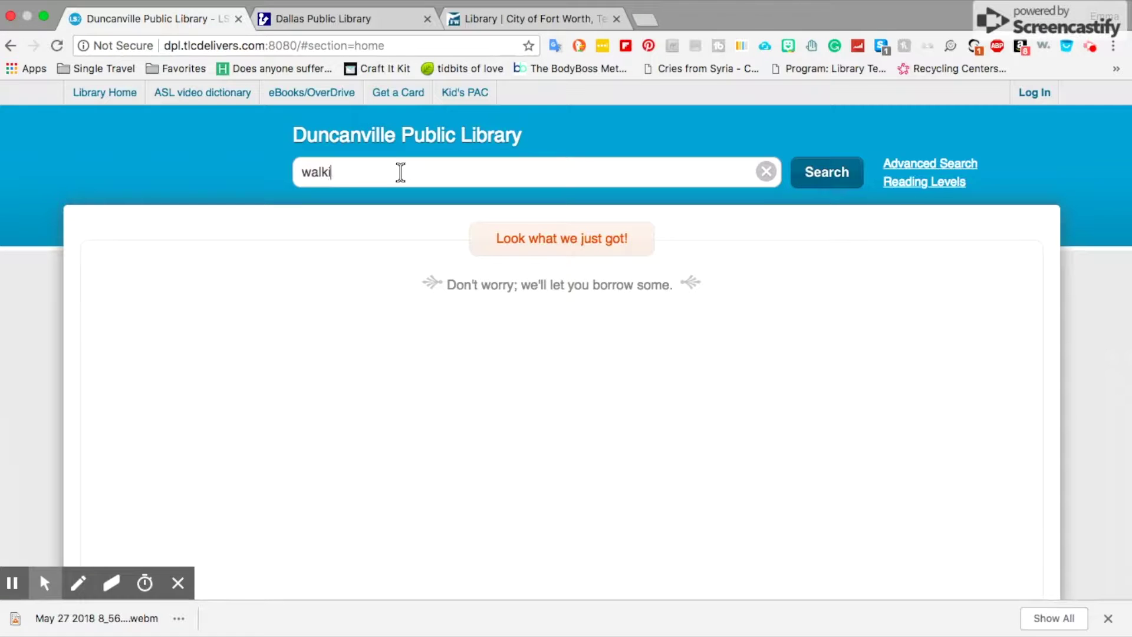
type("ng")
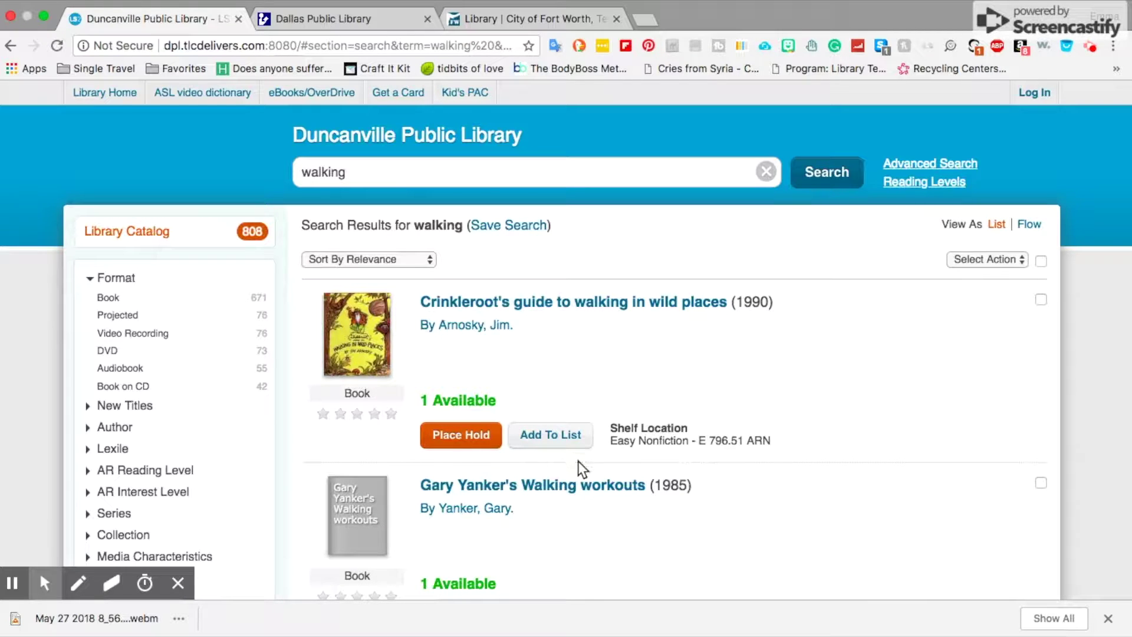
scroll(577, 461, "down", 3)
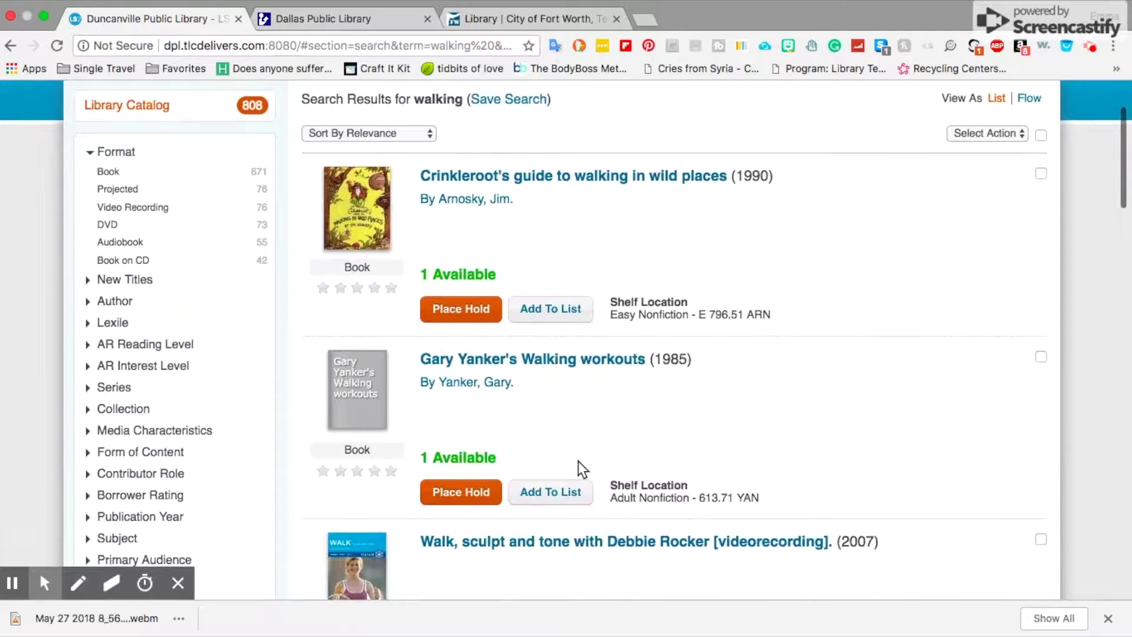
scroll(578, 461, "down", 2)
scroll(577, 461, "down", 2)
scroll(578, 461, "down", 5)
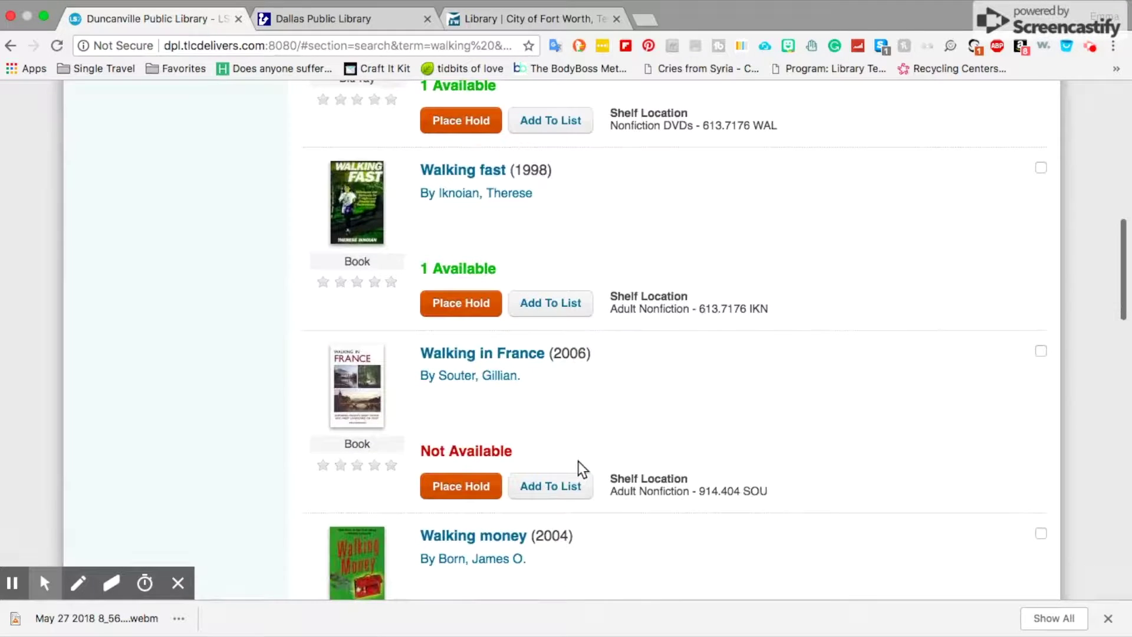
scroll(577, 461, "down", 5)
scroll(578, 460, "up", 9)
scroll(577, 461, "up", 8)
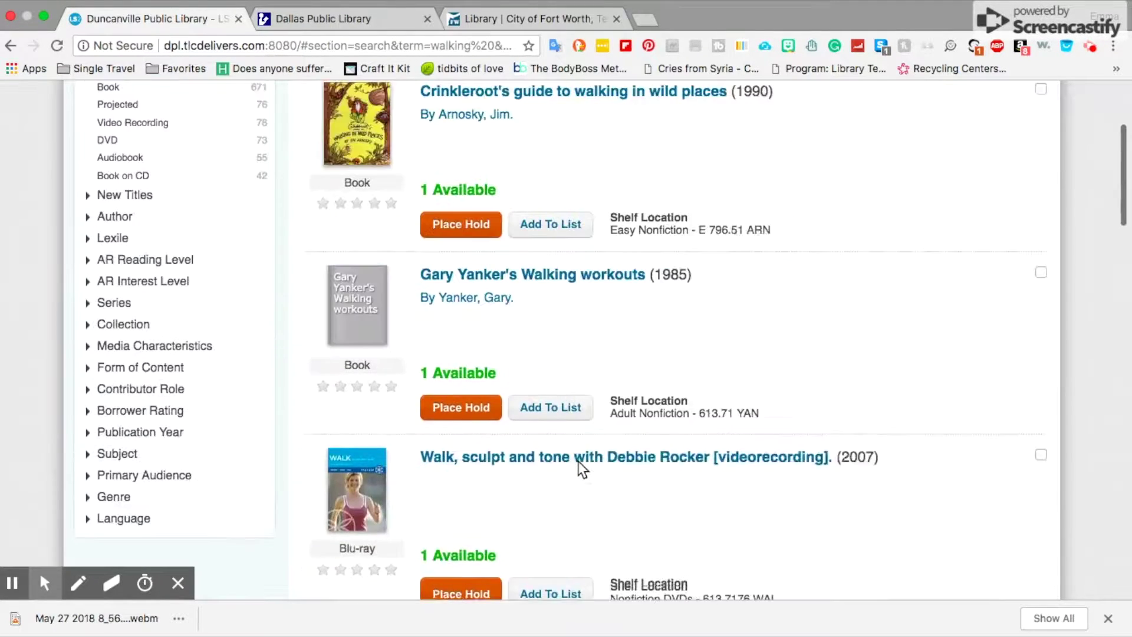
scroll(577, 461, "up", 1)
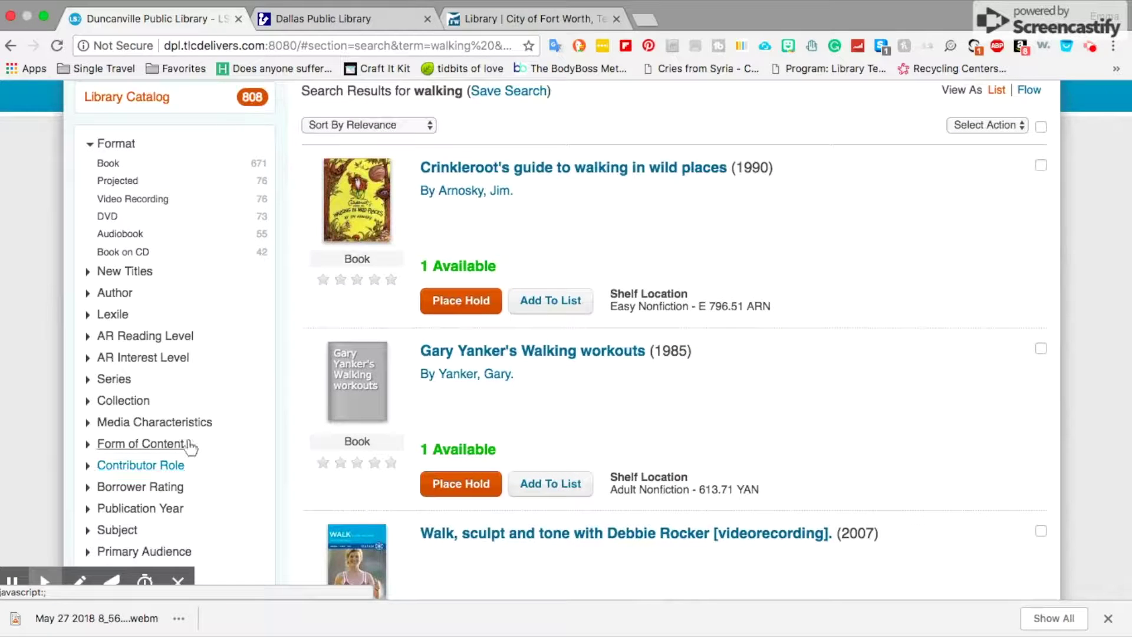
Filter Duncanville's walking results to Adult Nonfiction (176 items), then go to the Dallas catalog.
left_click(140, 402)
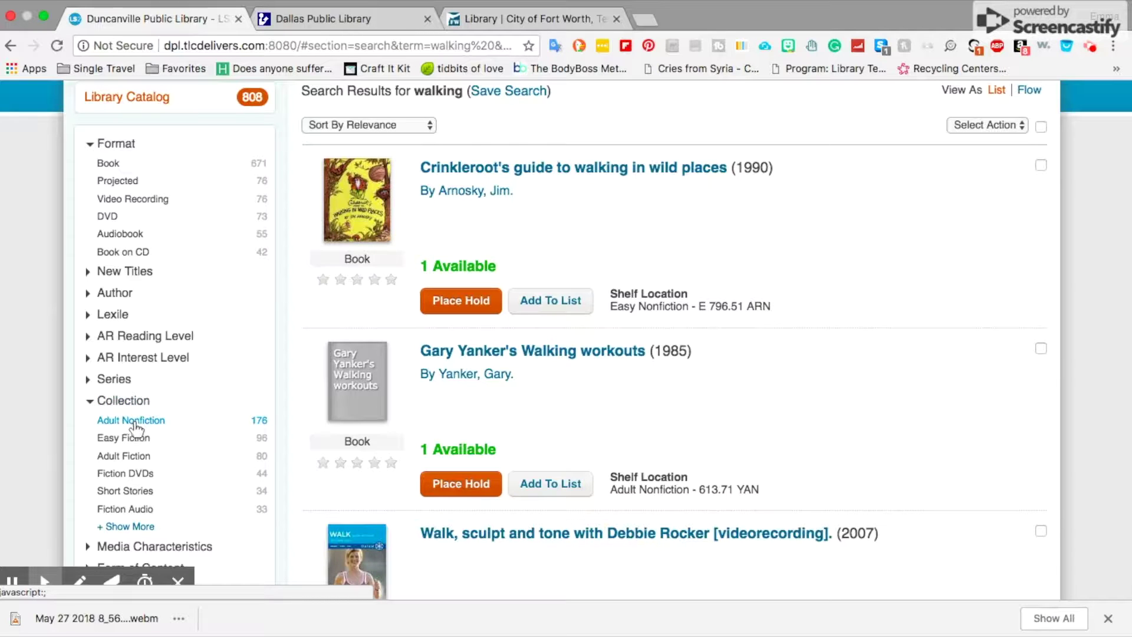
left_click(134, 422)
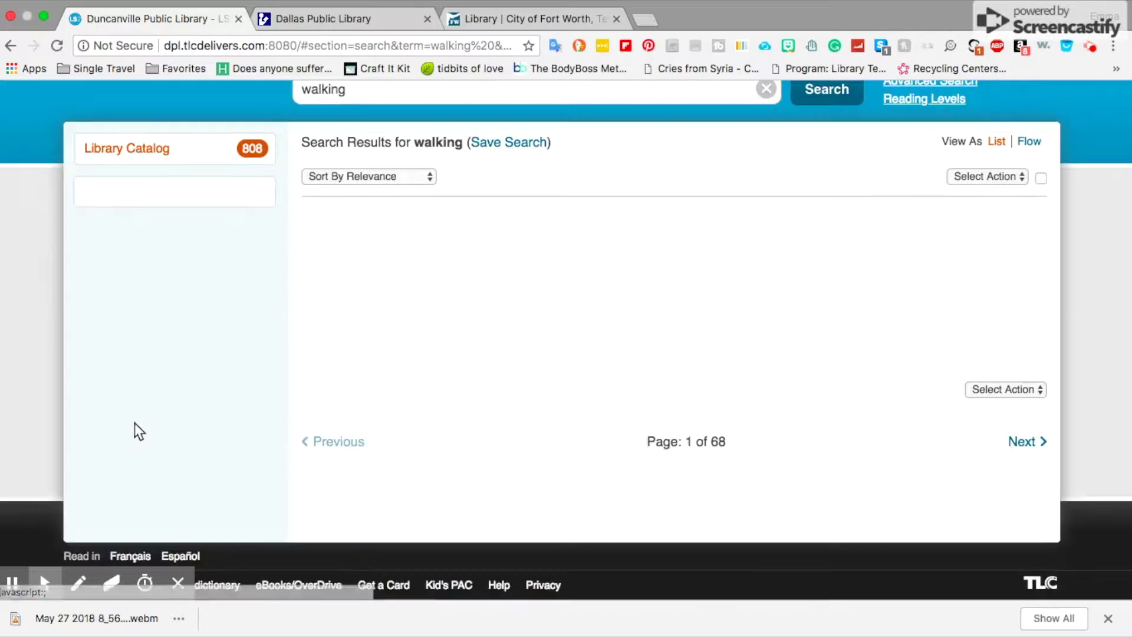
scroll(392, 452, "down", 2)
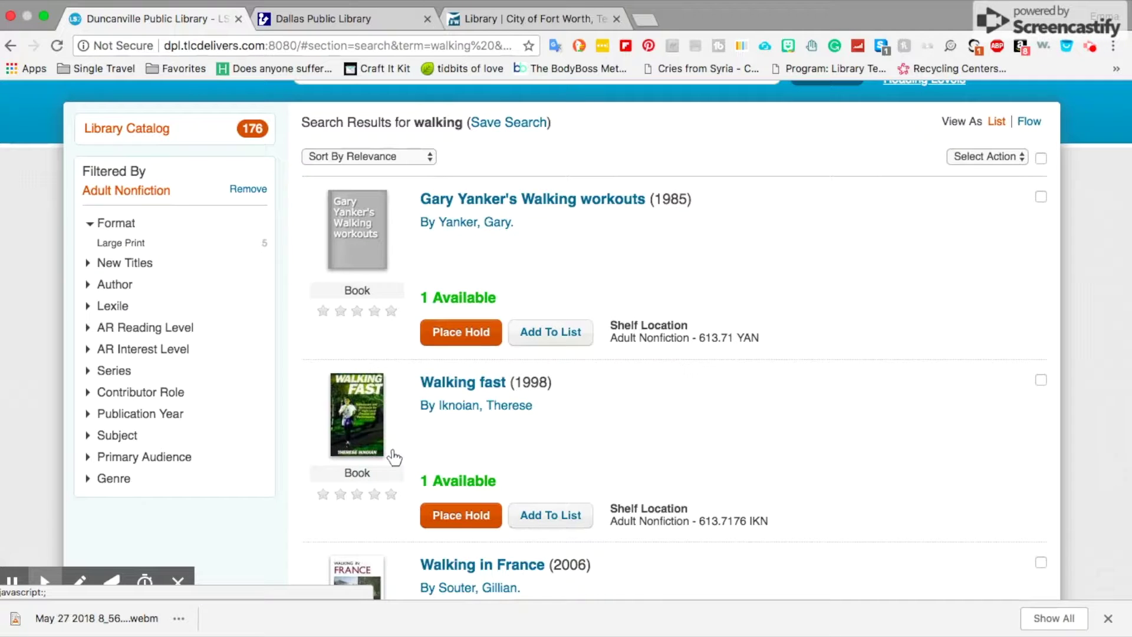
left_click(322, 19)
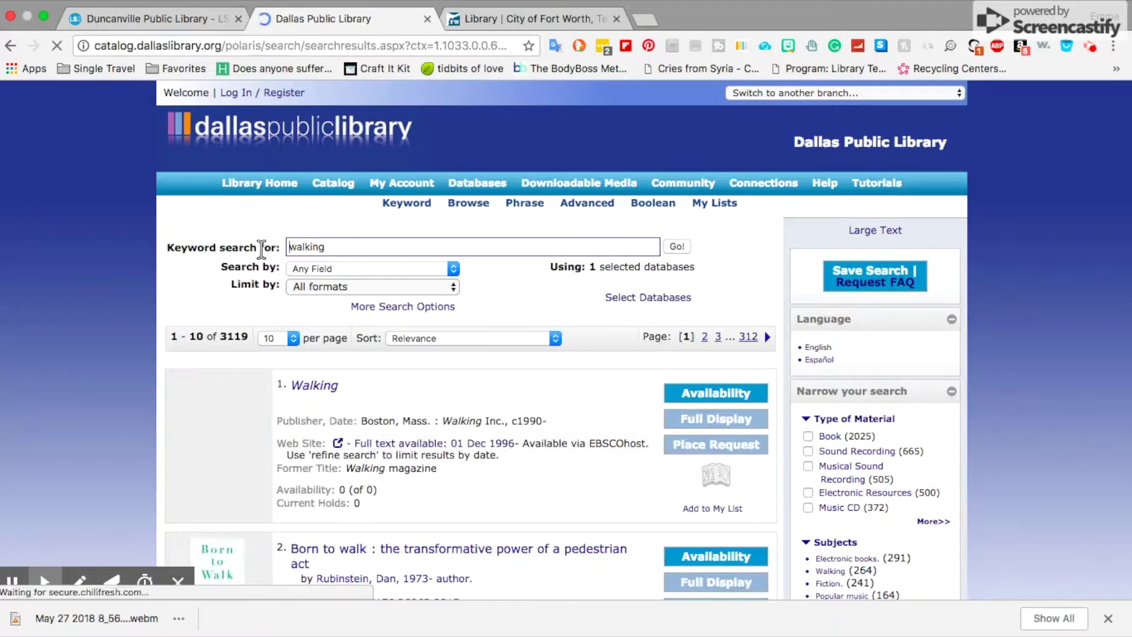
scroll(373, 469, "down", 2)
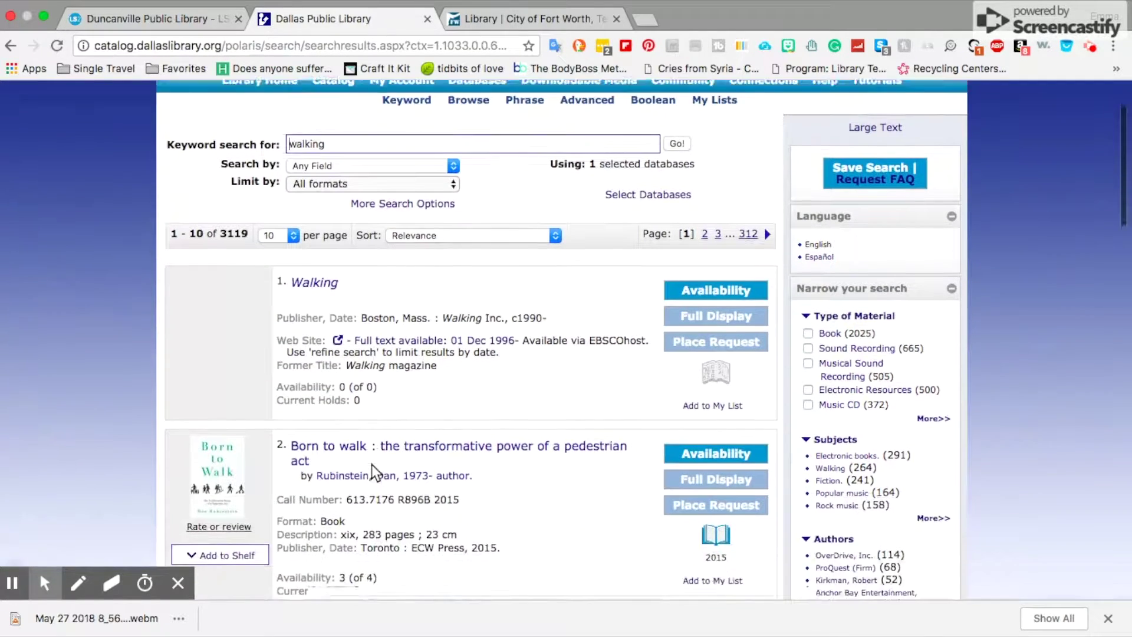
scroll(373, 468, "down", 2)
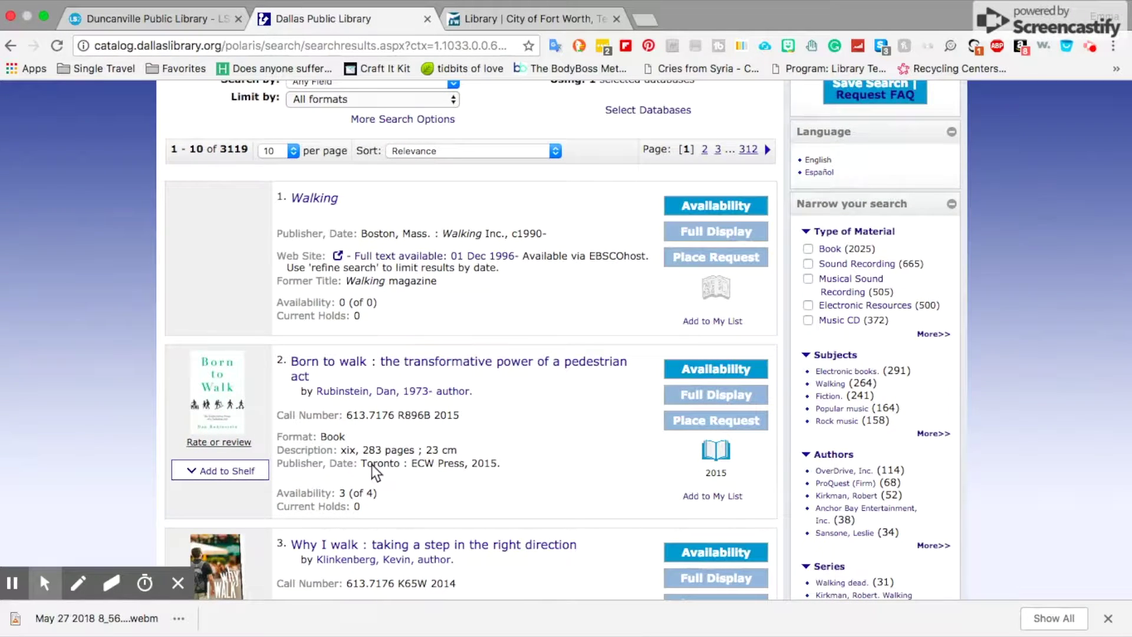
scroll(371, 470, "down", 1)
scroll(372, 469, "down", 2)
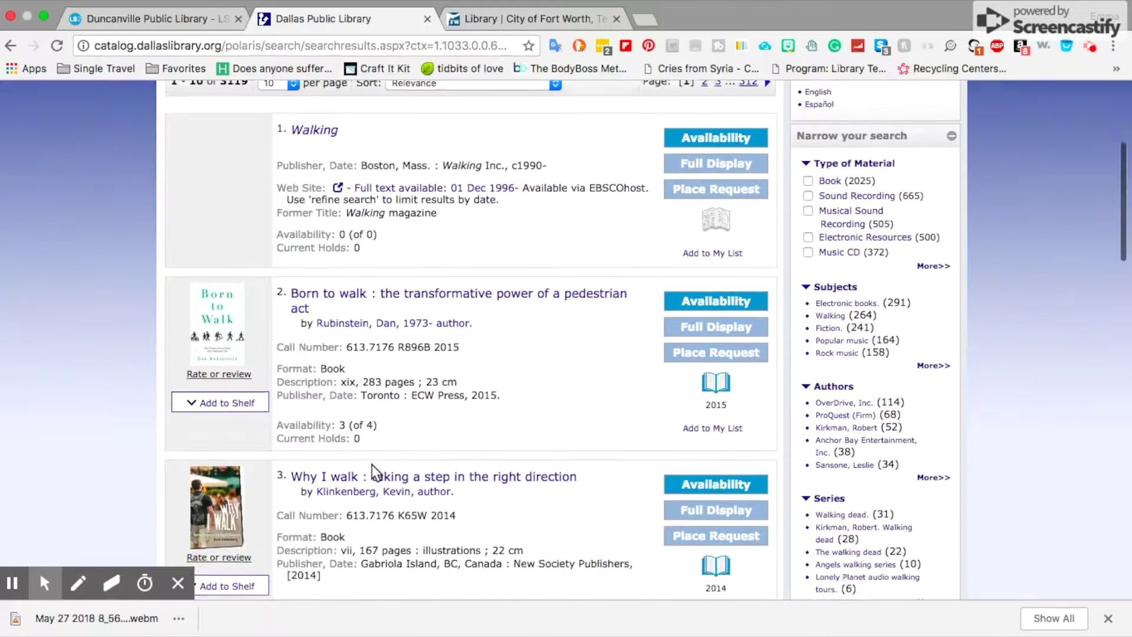
scroll(372, 469, "down", 1)
scroll(372, 464, "down", 1)
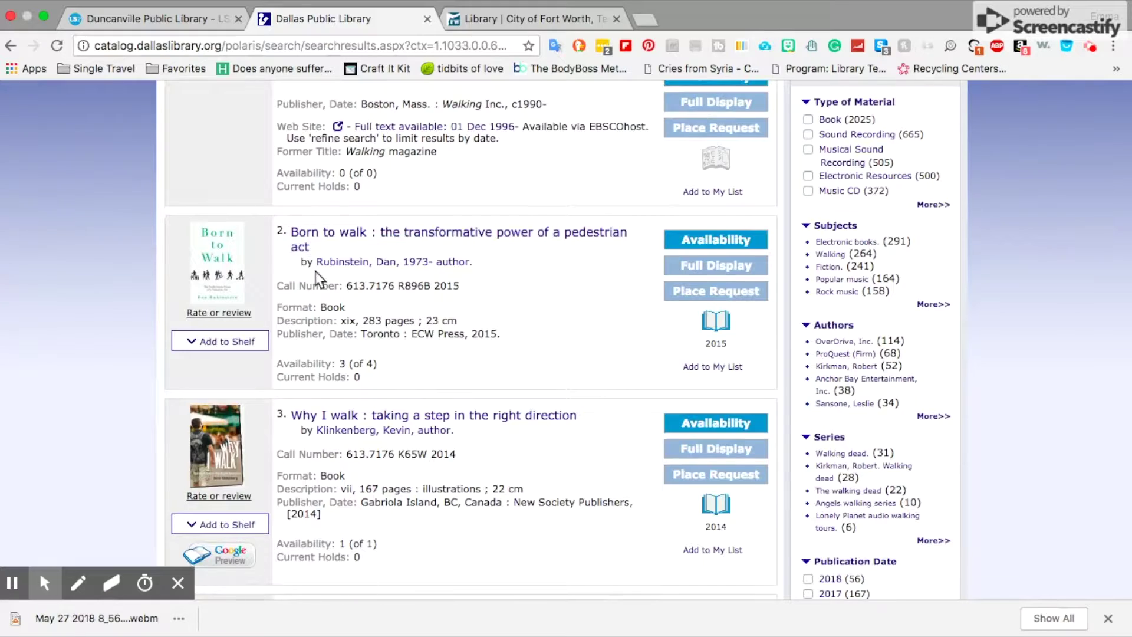
scroll(316, 271, "up", 3)
scroll(316, 272, "up", 1)
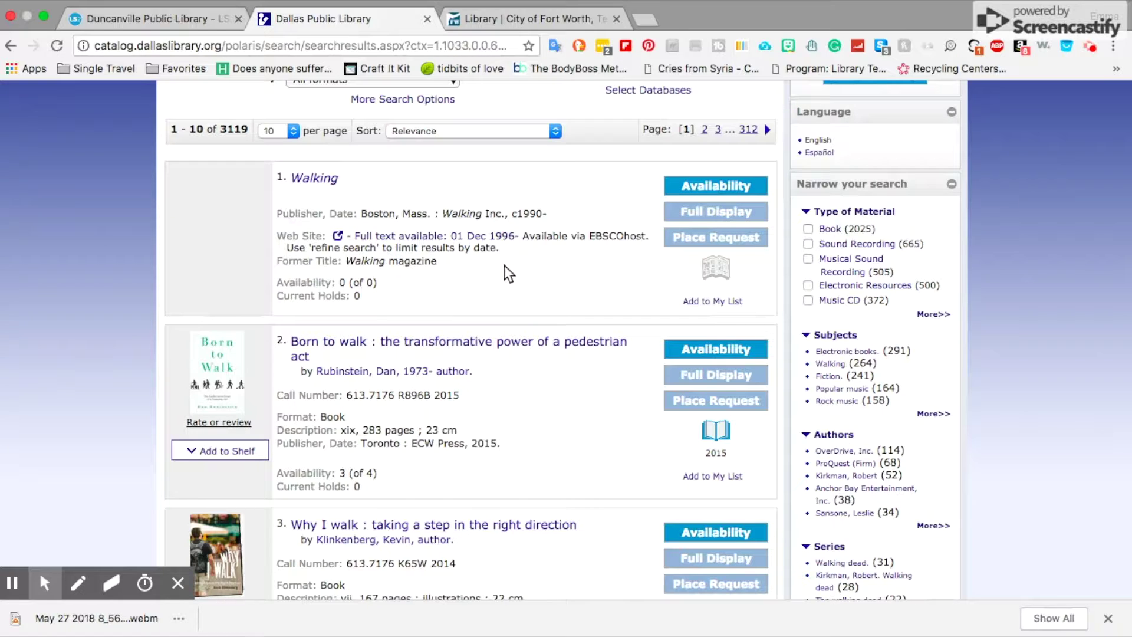
scroll(505, 273, "down", 3)
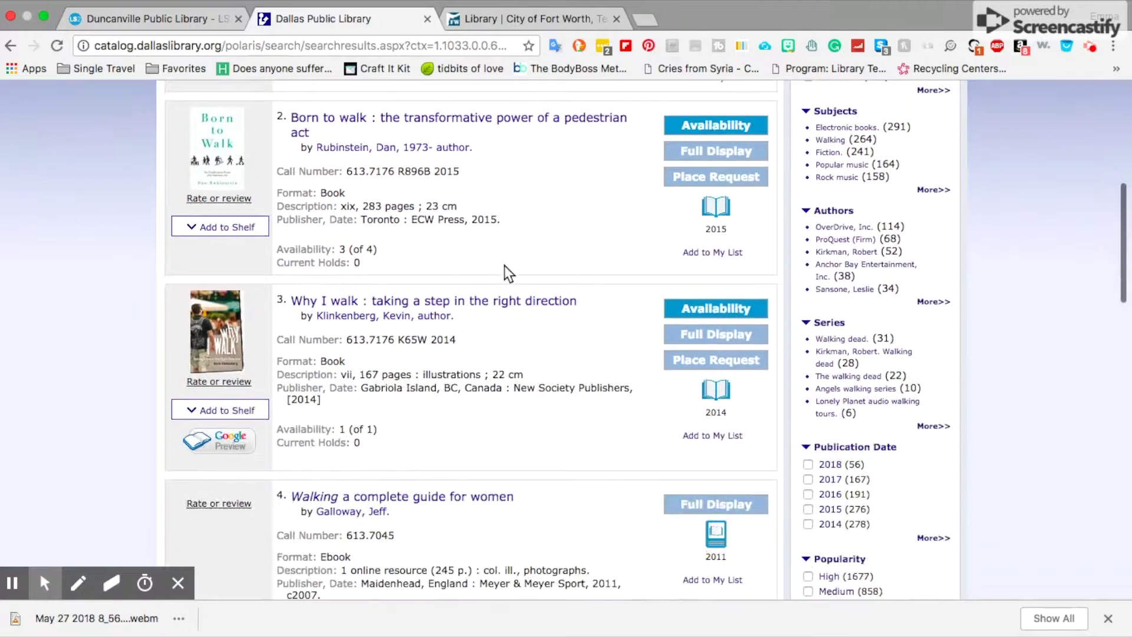
scroll(504, 272, "down", 2)
scroll(503, 266, "up", 4)
scroll(504, 265, "up", 2)
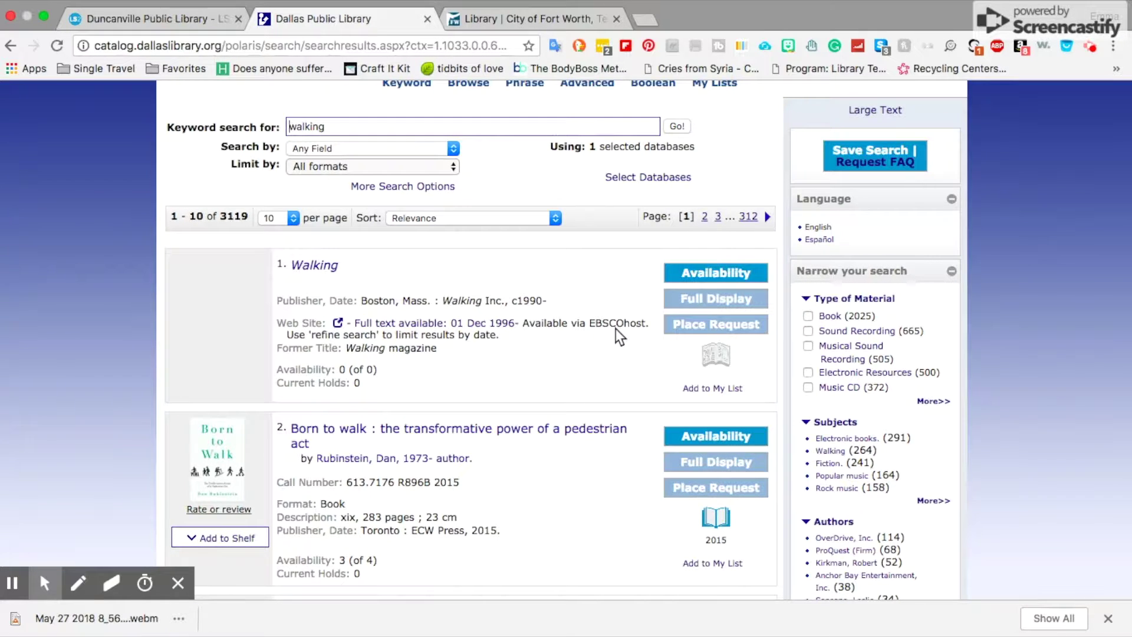
key("ctrl+Tab")
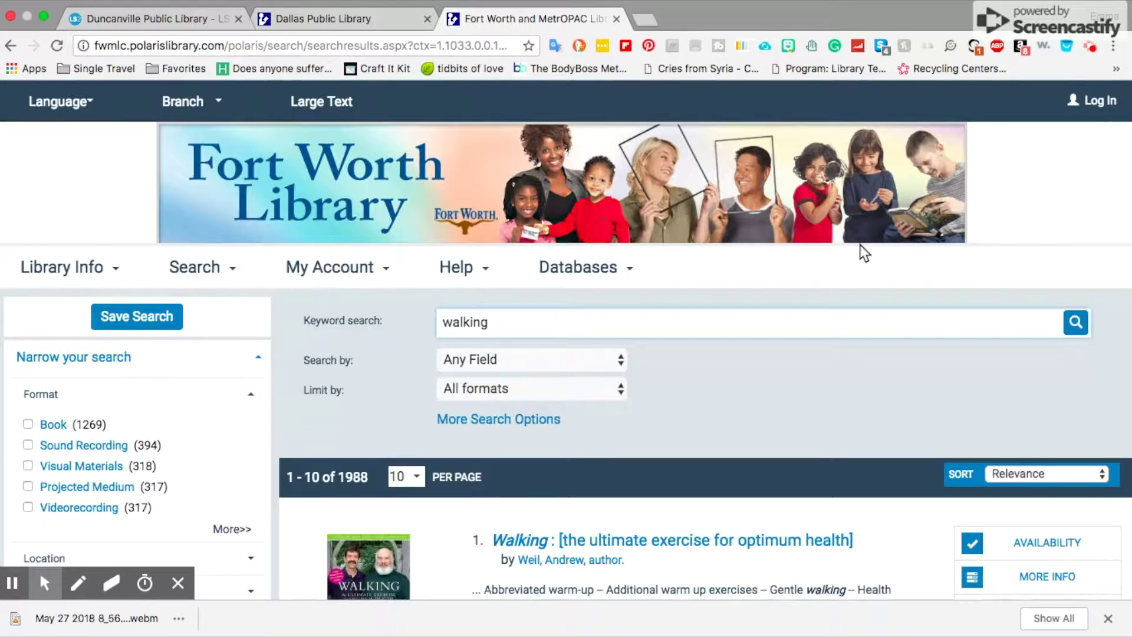
scroll(860, 245, "down", 2)
scroll(859, 245, "down", 2)
scroll(860, 245, "down", 4)
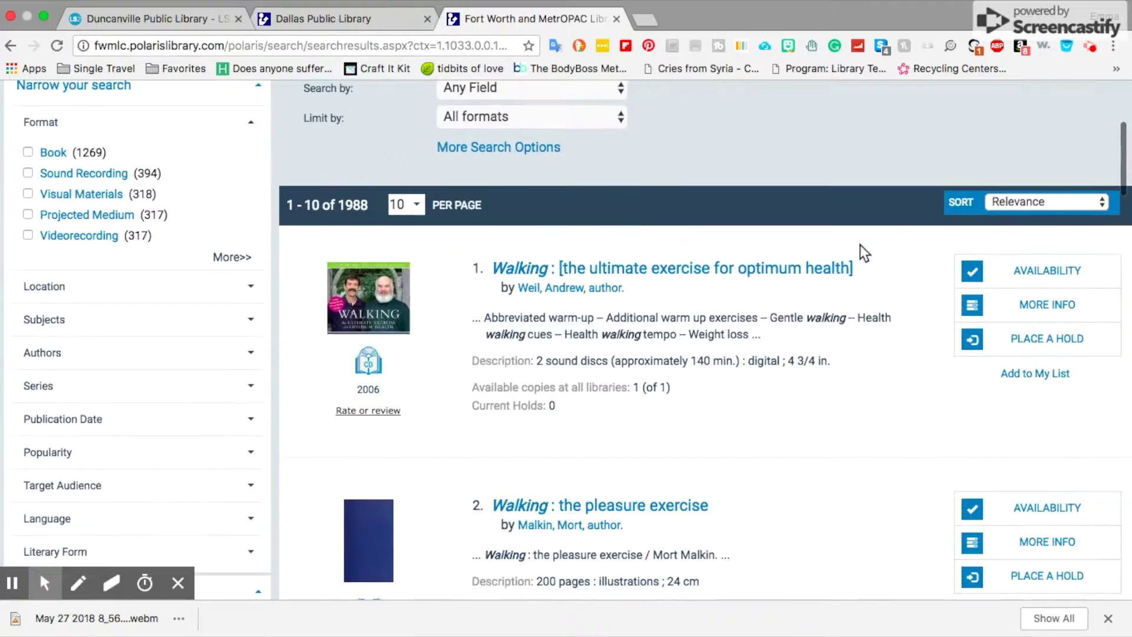
scroll(860, 245, "down", 1)
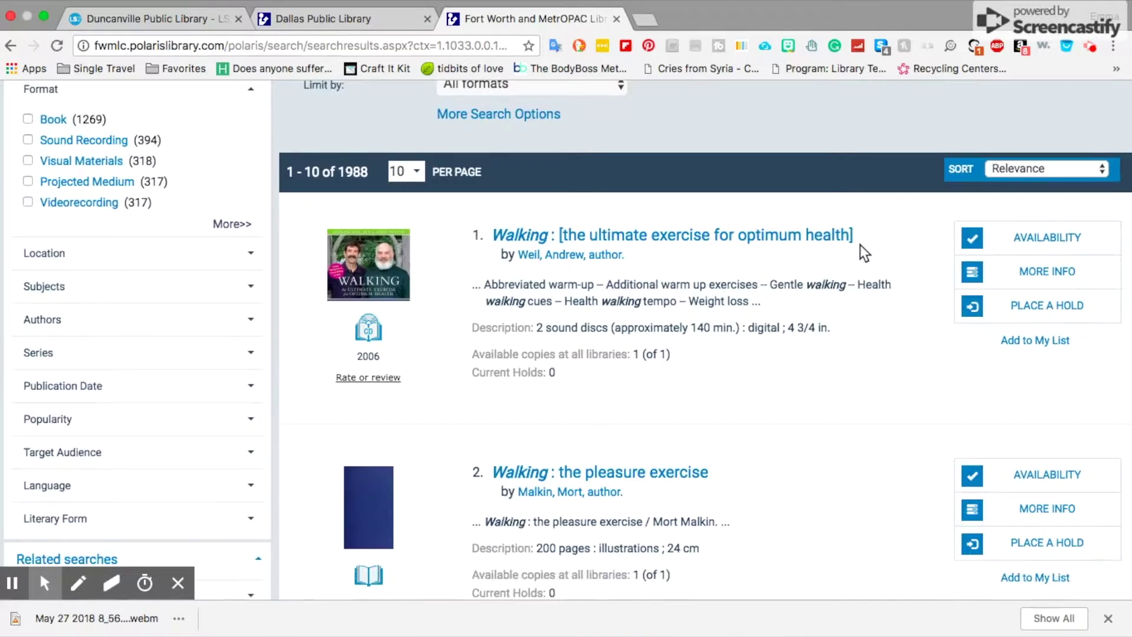
scroll(860, 245, "down", 2)
scroll(859, 245, "down", 1)
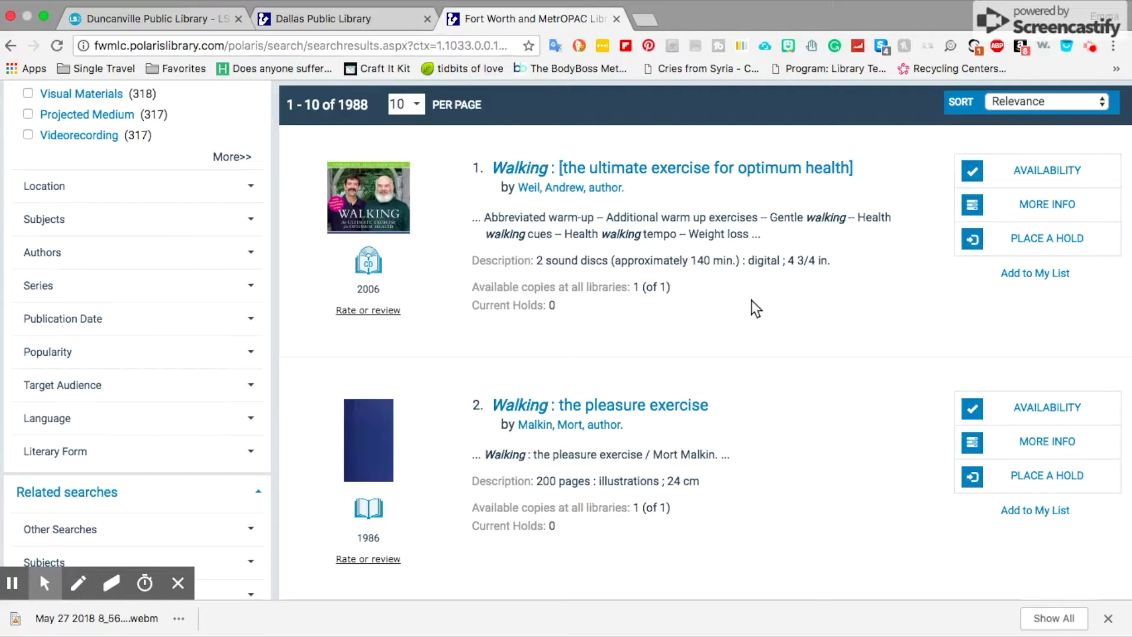
scroll(750, 300, "down", 3)
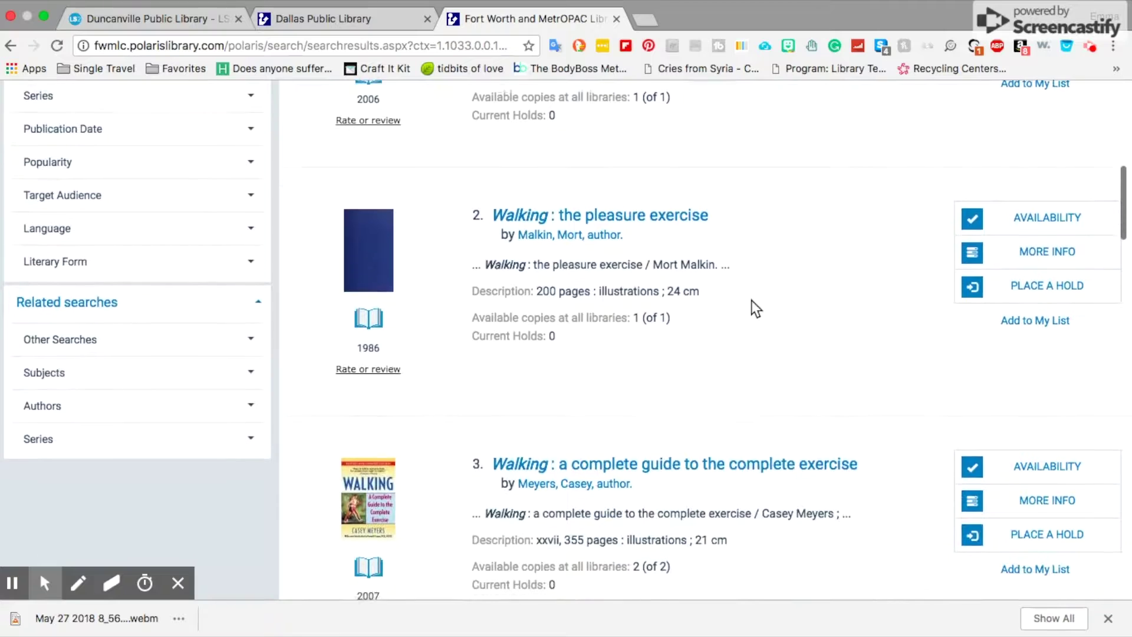
scroll(750, 300, "down", 1)
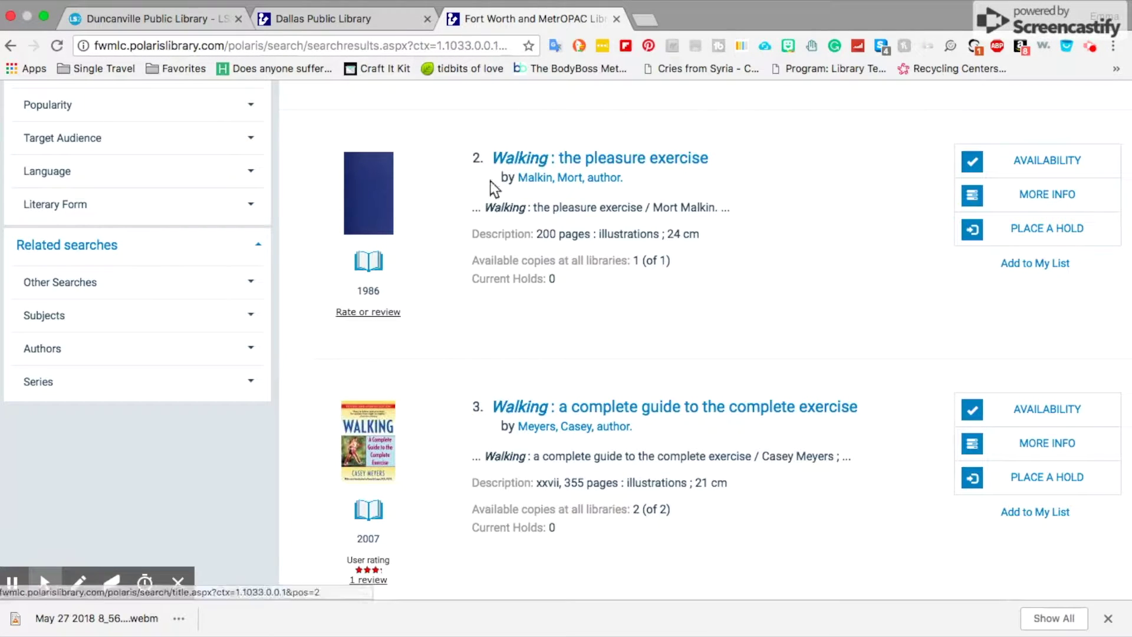
Open 'Walking: the pleasure exercise' and show availability: 1 of 1 at FW Central, checked in.
left_click(555, 165)
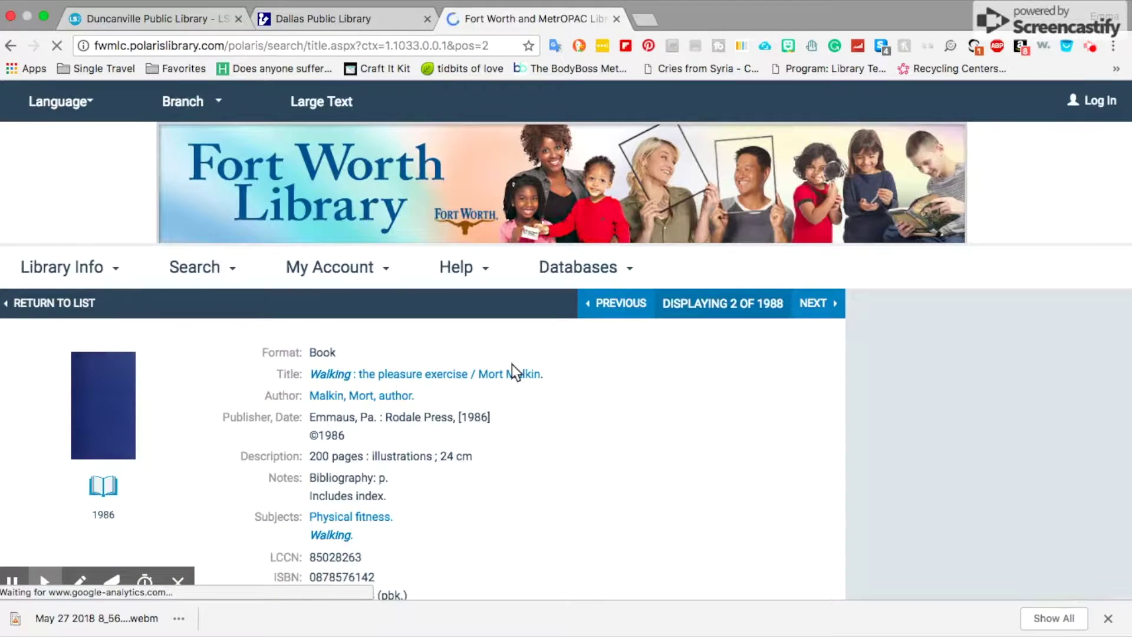
scroll(512, 363, "down", 2)
scroll(512, 364, "down", 3)
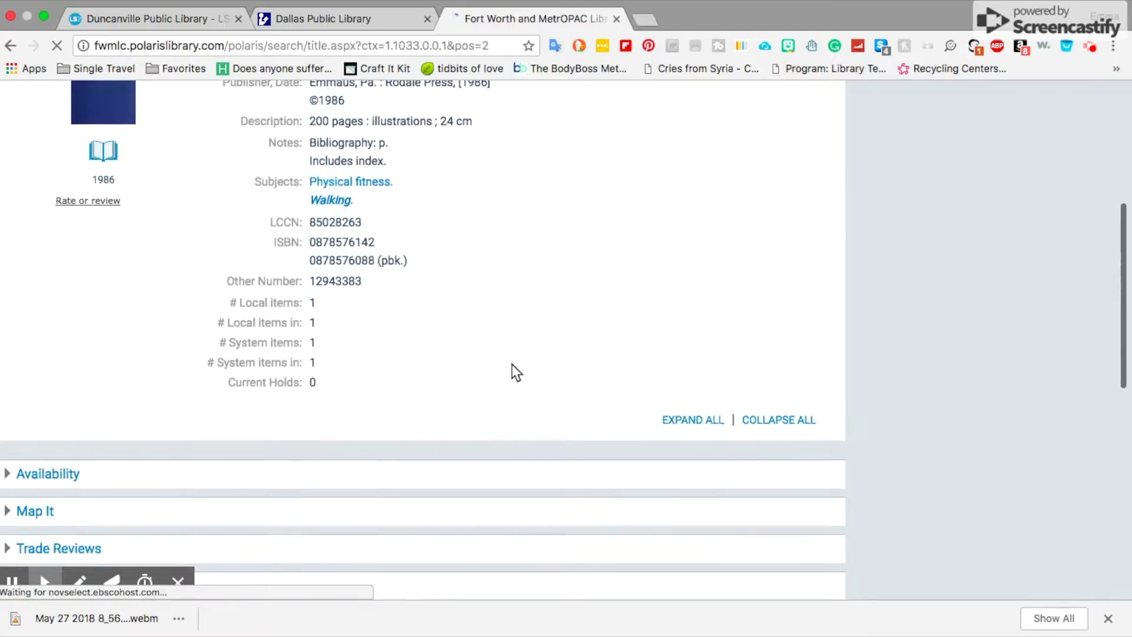
scroll(512, 364, "down", 3)
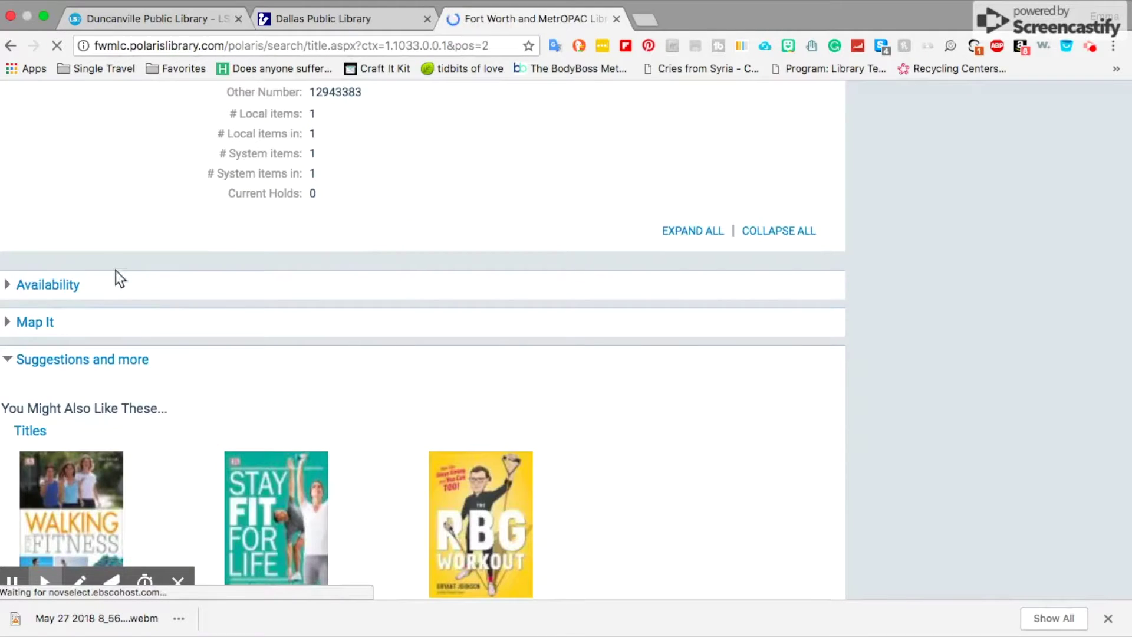
scroll(53, 293, "down", 5)
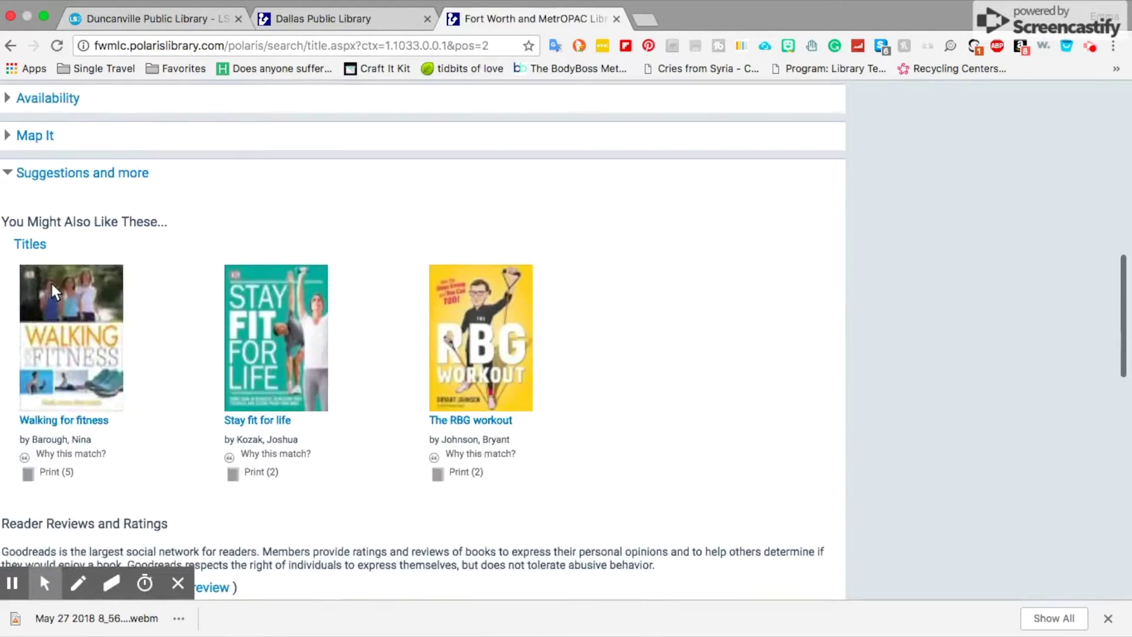
scroll(53, 292, "up", 2)
left_click(22, 172)
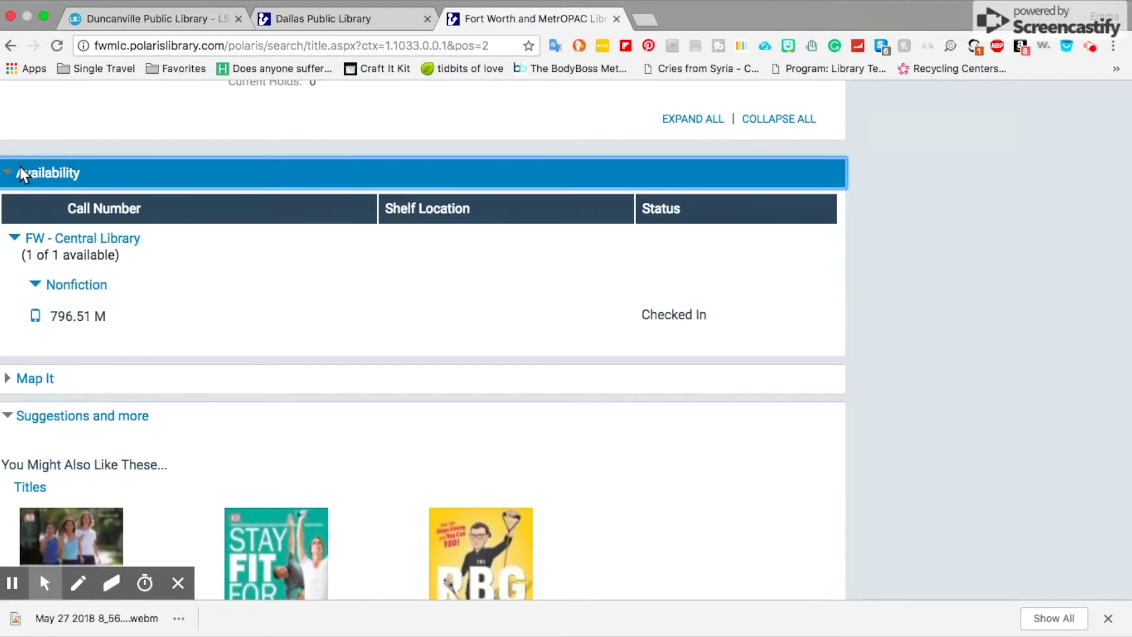